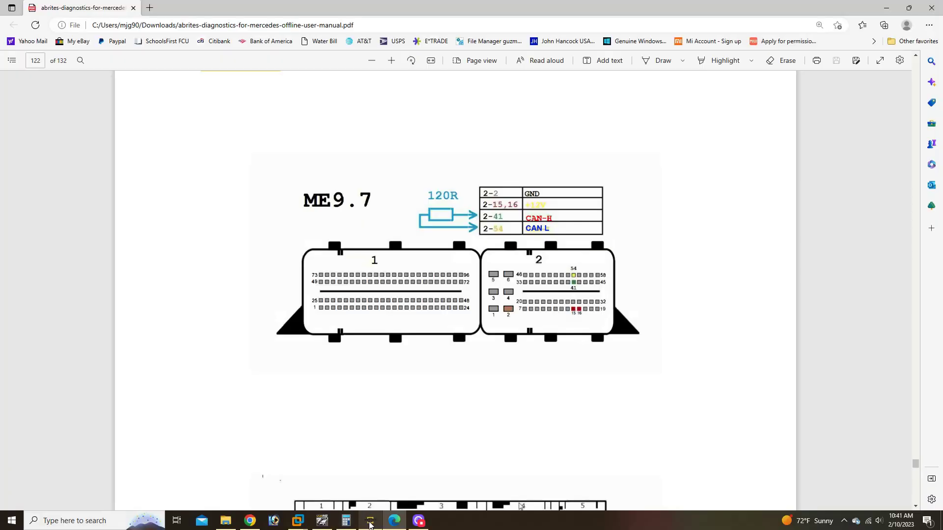
Connect to Mercedes-Benz over the OBDII cable and open DAS Manager in Engine Control Unit mode
{"action": "left_click", "coordinate": [367, 524]}
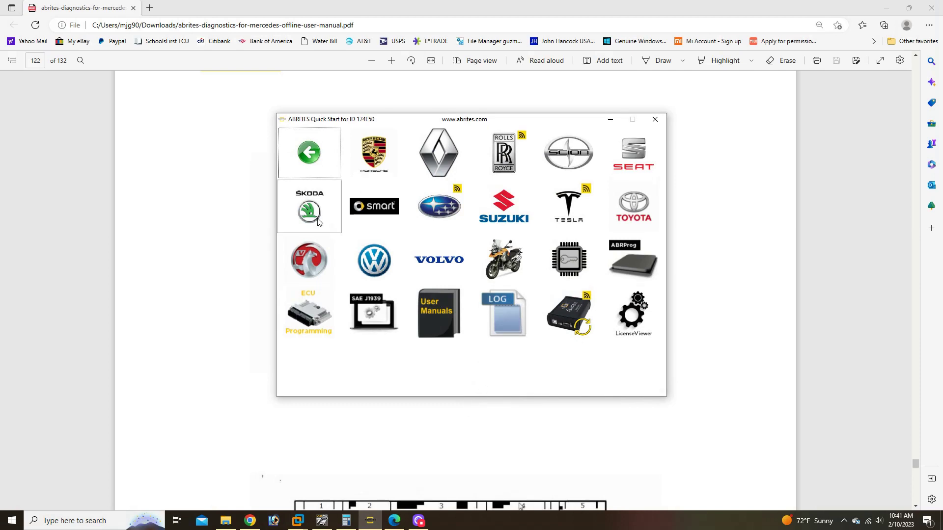
{"action": "left_click", "coordinate": [309, 152]}
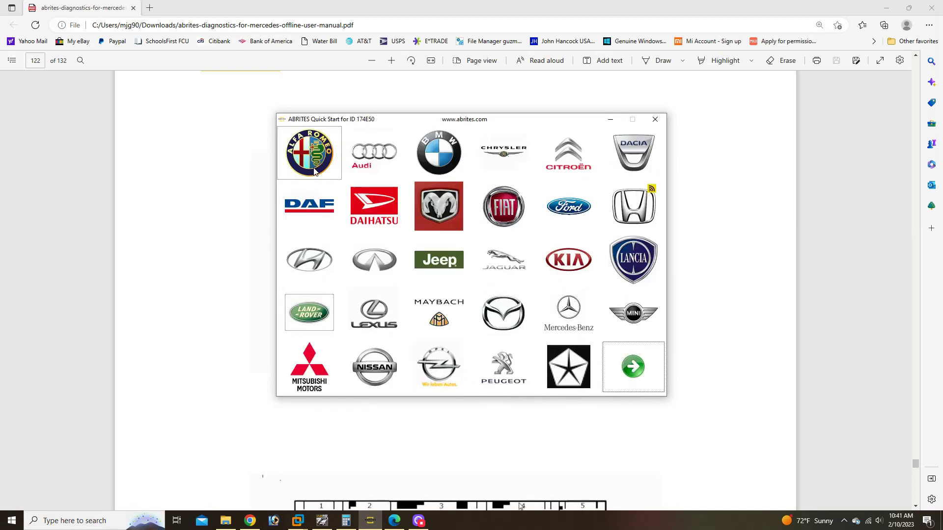
{"action": "left_click", "coordinate": [568, 314]}
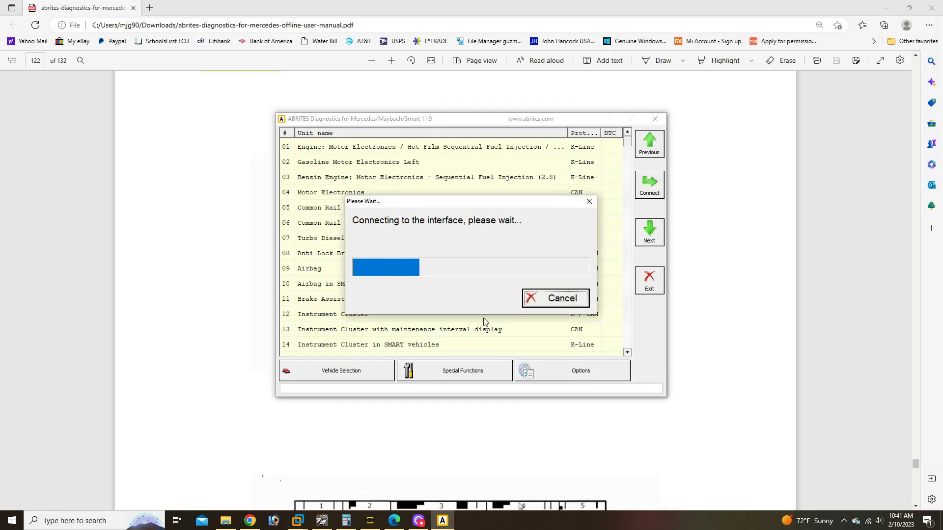
{"action": "left_click", "coordinate": [466, 274]}
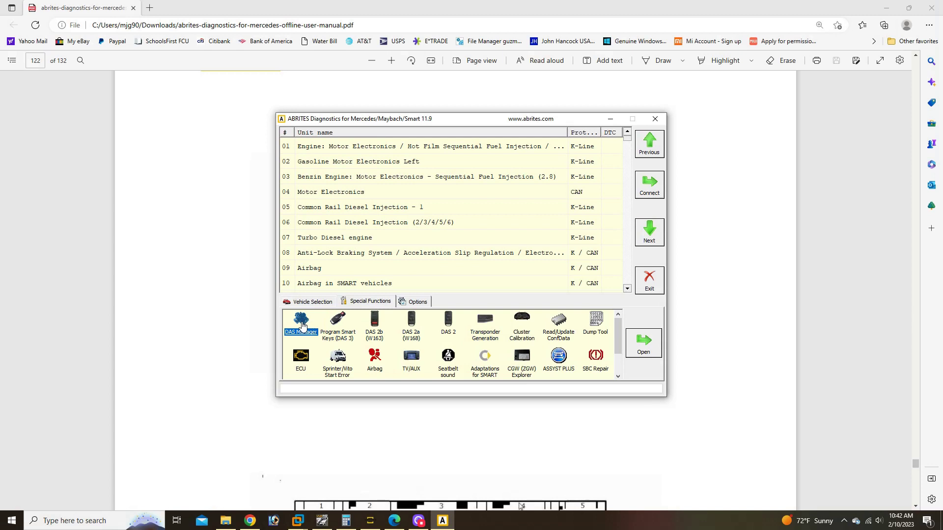
{"action": "double_click", "coordinate": [302, 325]}
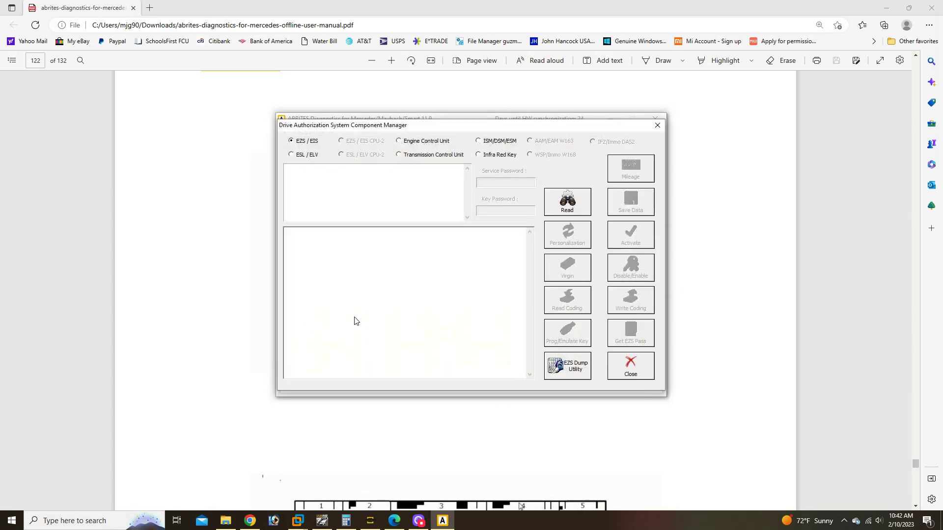
{"action": "left_click", "coordinate": [400, 142]}
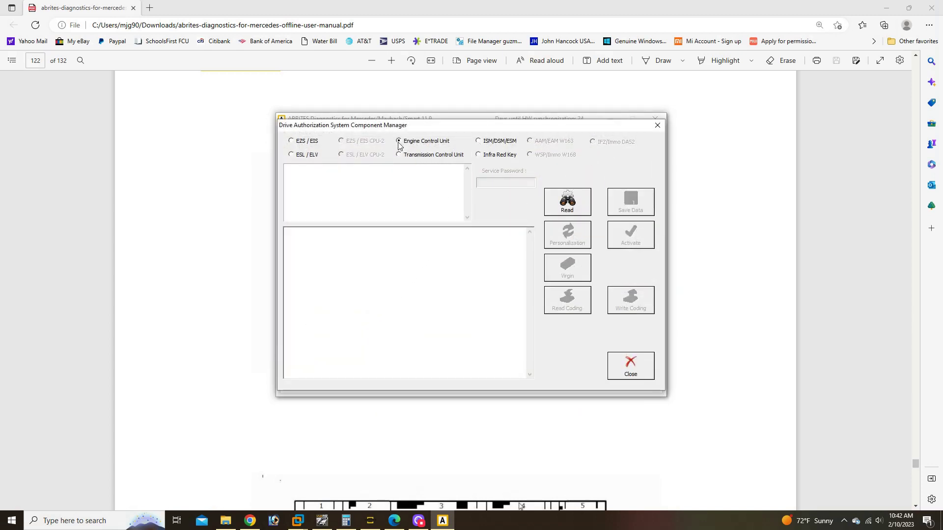
Read the original engine ECU's FBS data, showing its hex dump and eight key codes
{"action": "left_click", "coordinate": [555, 211]}
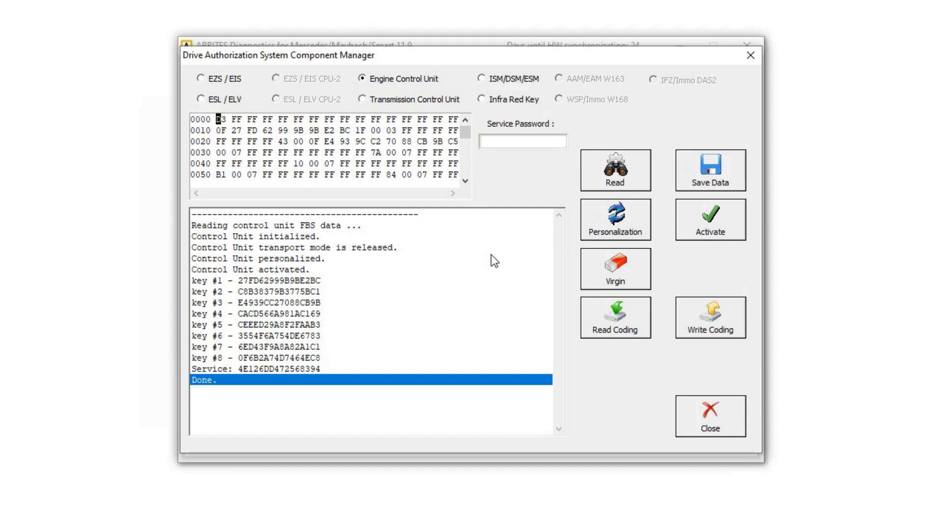
Save the FBS data as 'original FBS' in Mercedes ECU IMMO Data > M272 > job > Original
{"action": "left_click", "coordinate": [709, 181]}
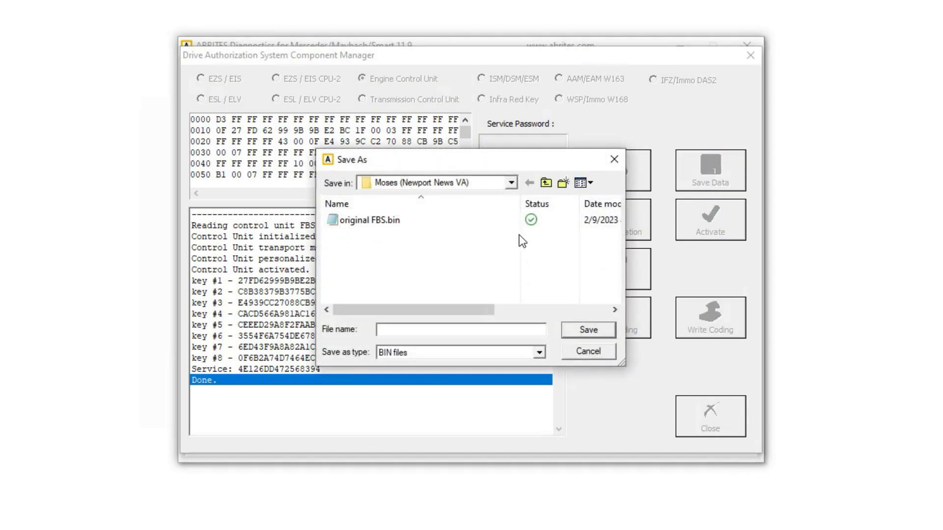
{"action": "left_click", "coordinate": [546, 183]}
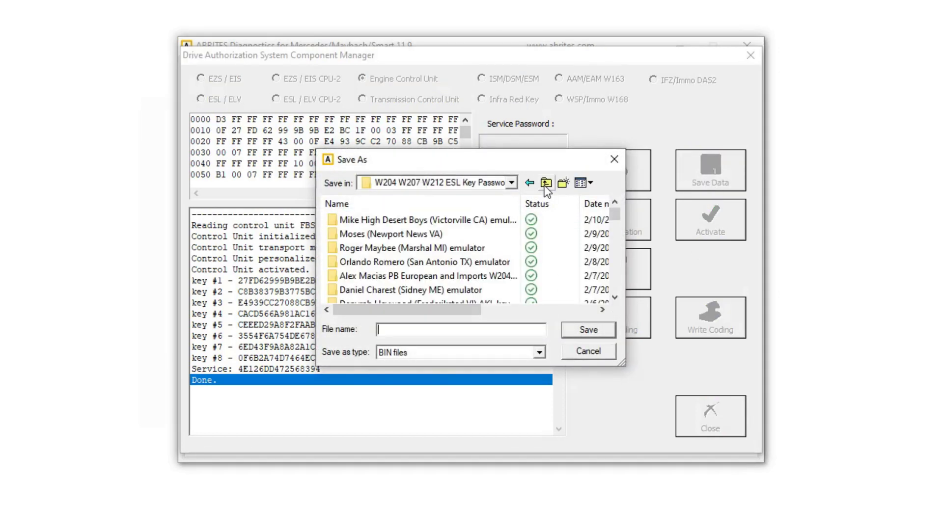
{"action": "left_click", "coordinate": [546, 183]}
{"action": "left_click", "coordinate": [546, 183]}
{"action": "left_click", "coordinate": [615, 232]}
{"action": "left_click_drag", "start_coordinate": [615, 232], "coordinate": [615, 244]}
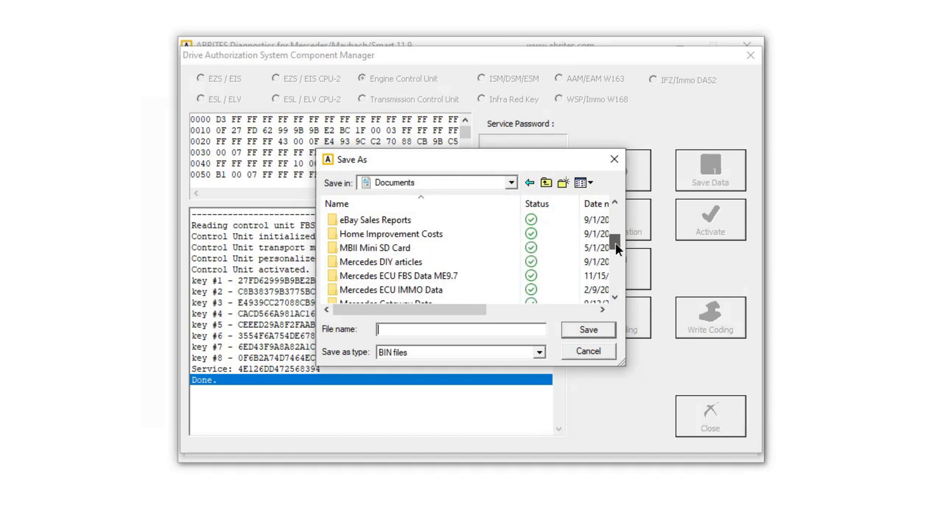
{"action": "double_click", "coordinate": [405, 290]}
{"action": "double_click", "coordinate": [393, 235]}
{"action": "double_click", "coordinate": [425, 261]}
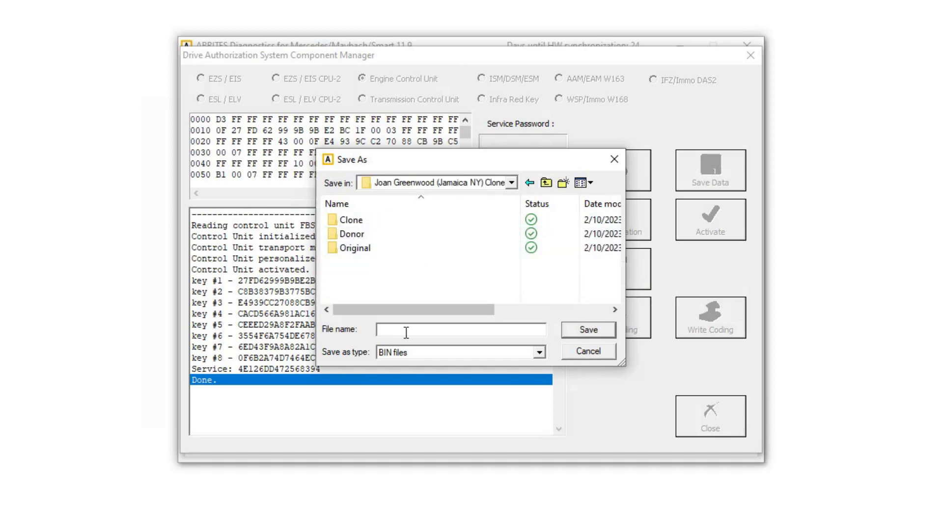
{"action": "double_click", "coordinate": [364, 247]}
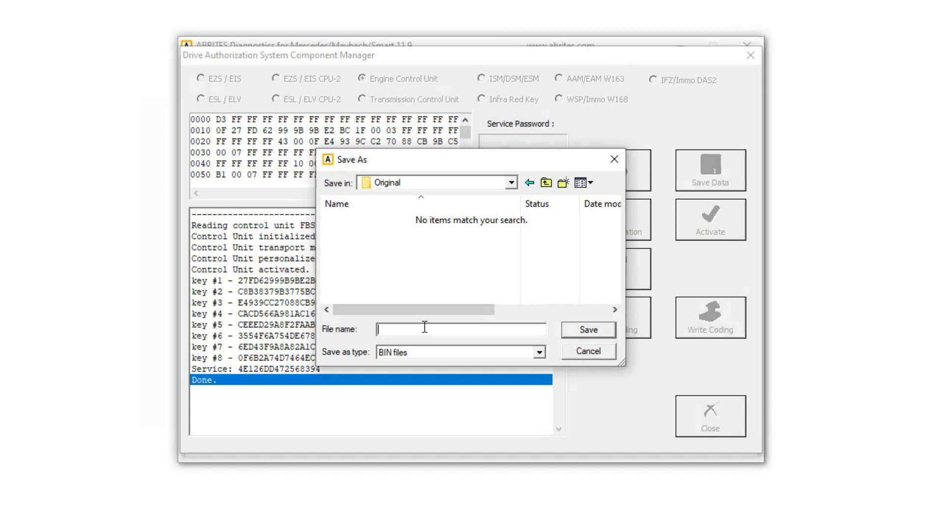
{"action": "type", "text": "original FBS"}
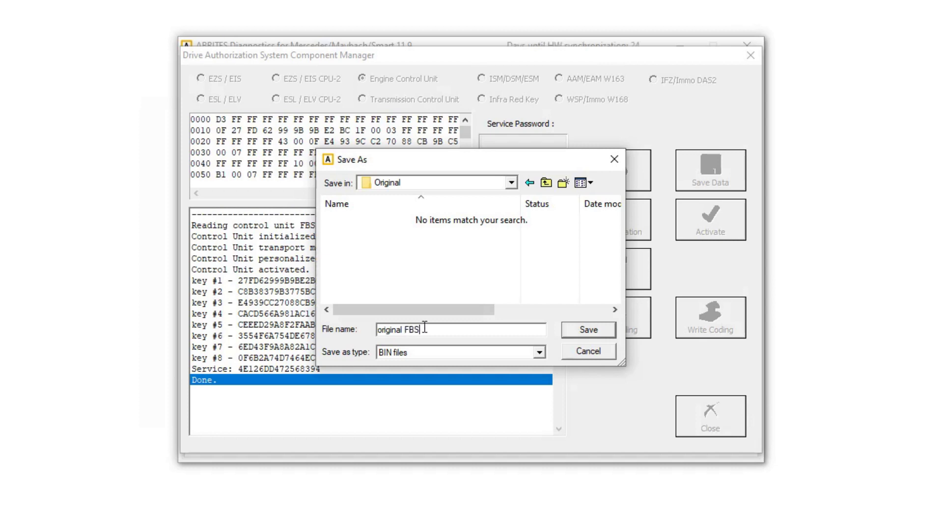
{"action": "key", "text": "Return"}
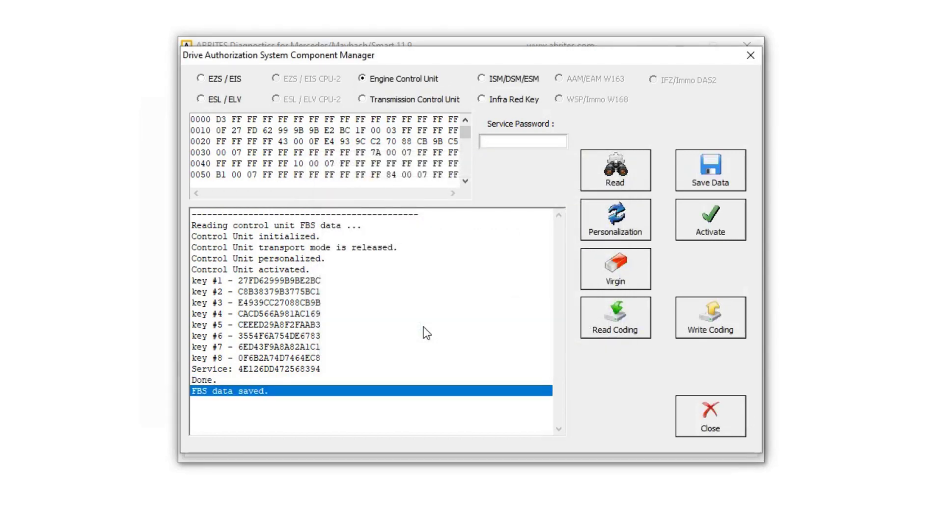
Read the original ECU's coding and save it as 'original Coding' in the Original folder
{"action": "left_click", "coordinate": [617, 328]}
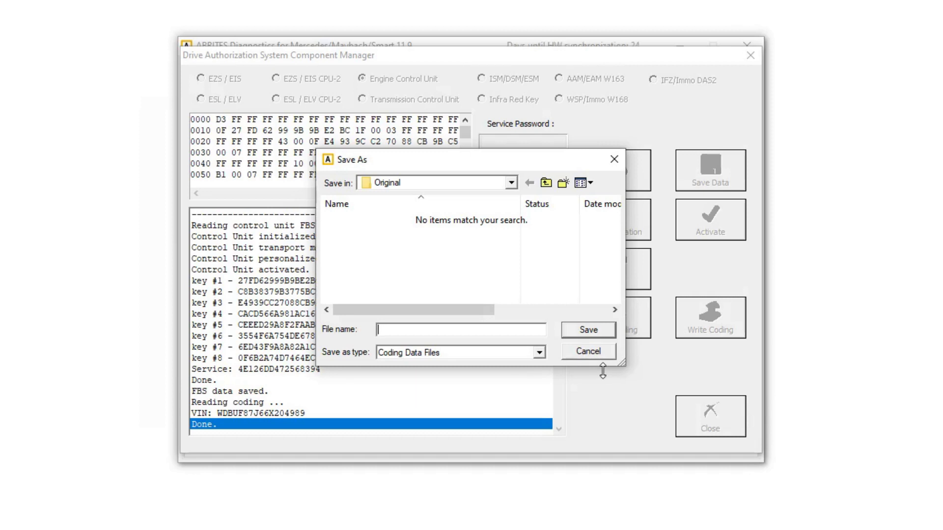
{"action": "type", "text": "orig"}
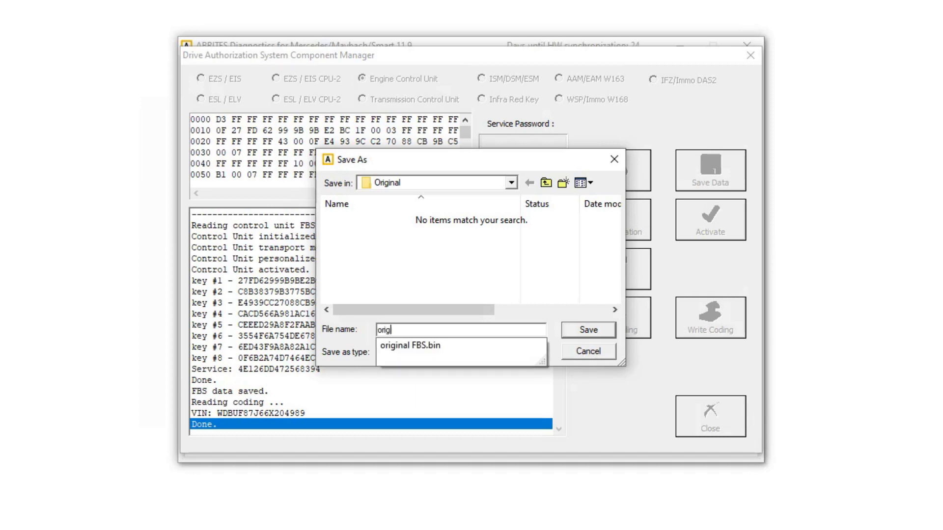
{"action": "type", "text": "inal Coding"}
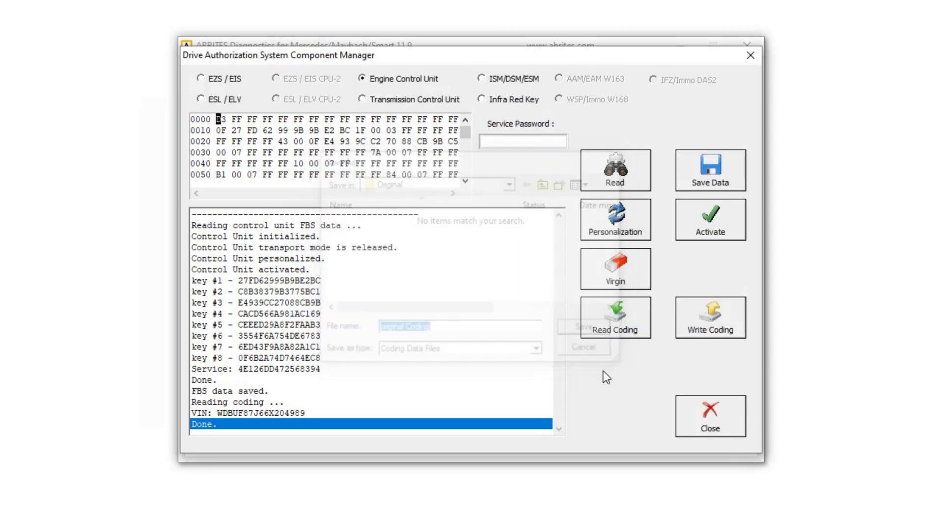
{"action": "key", "text": "Return"}
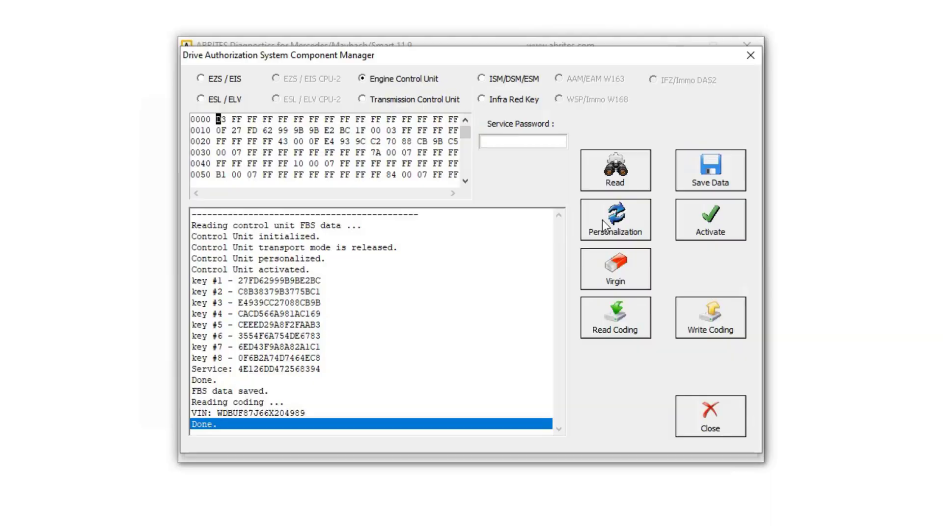
Read the donor ECU's FBS data, showing a new hex dump and eight different keys
{"action": "left_click", "coordinate": [614, 177]}
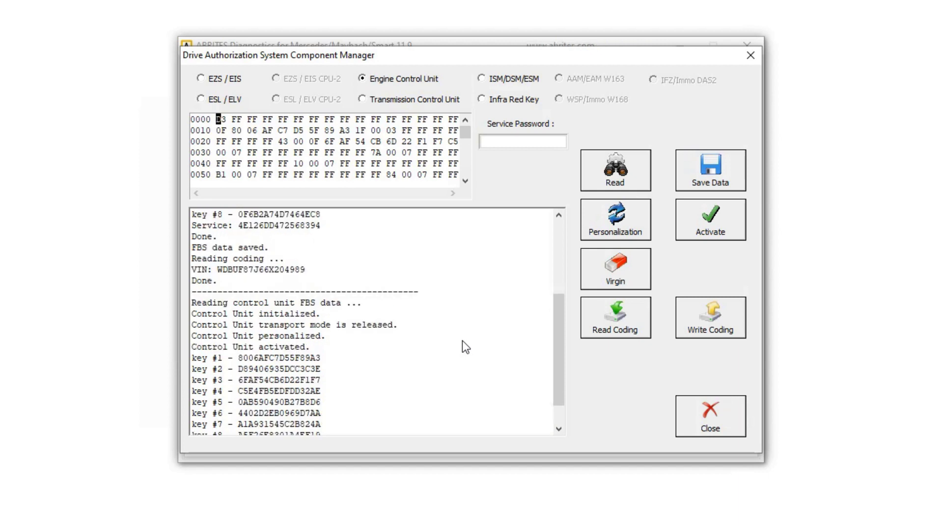
Save the donor FBS data as 'original FBS' in the job's Donor folder
{"action": "left_click", "coordinate": [706, 175]}
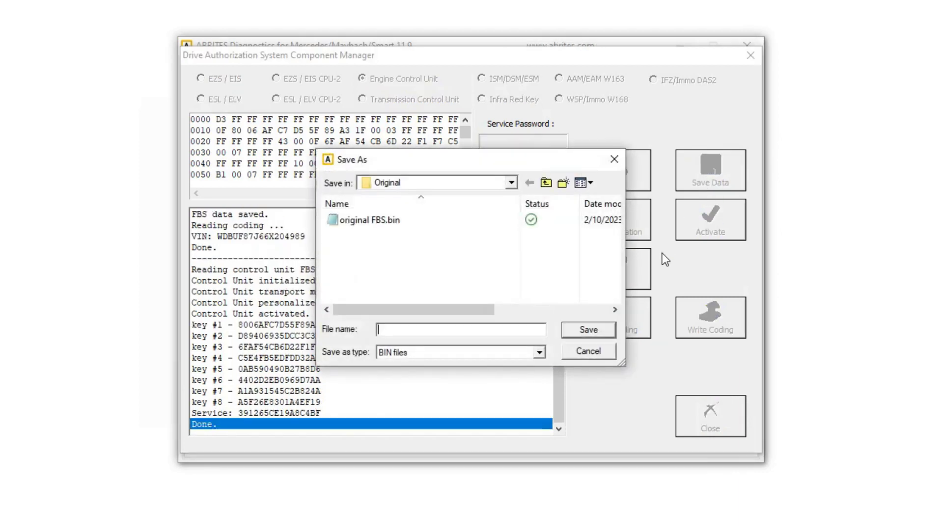
{"action": "left_click", "coordinate": [546, 183]}
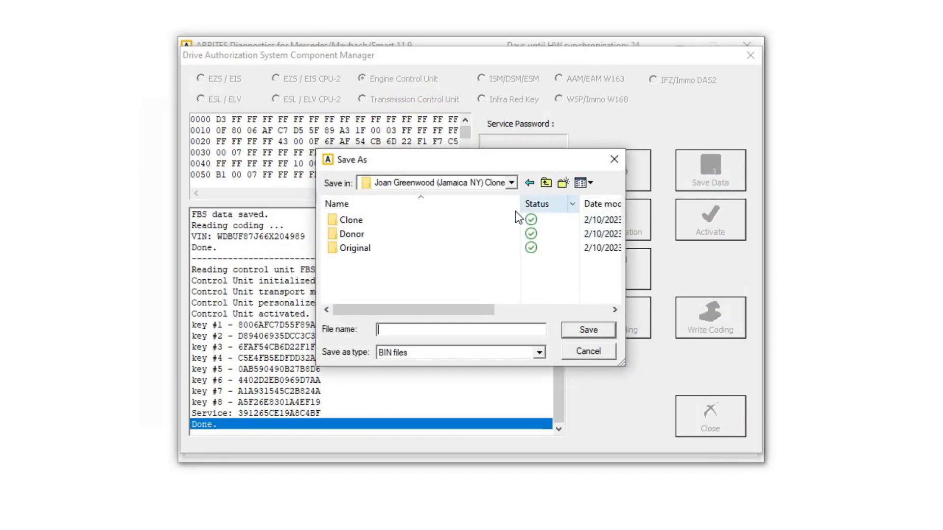
{"action": "double_click", "coordinate": [358, 236]}
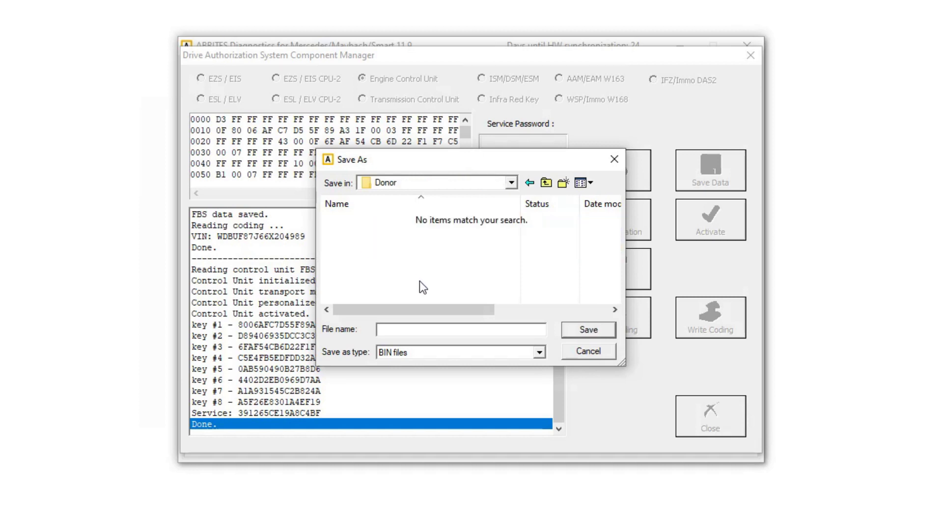
{"action": "left_click", "coordinate": [413, 332]}
{"action": "type", "text": "original FBS"}
{"action": "key", "text": "Return"}
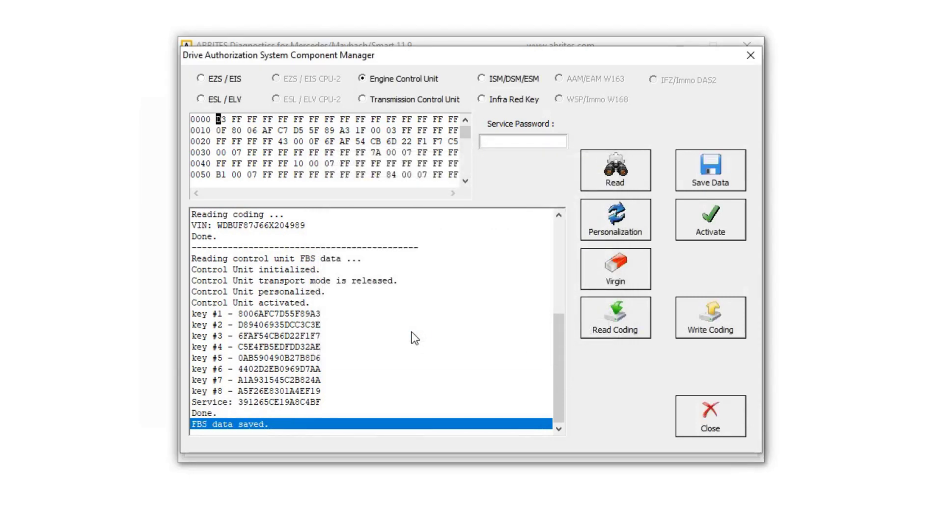
Read the donor ECU's coding and VIN, saving it as 'original coding' in the Donor folder
{"action": "left_click", "coordinate": [618, 334]}
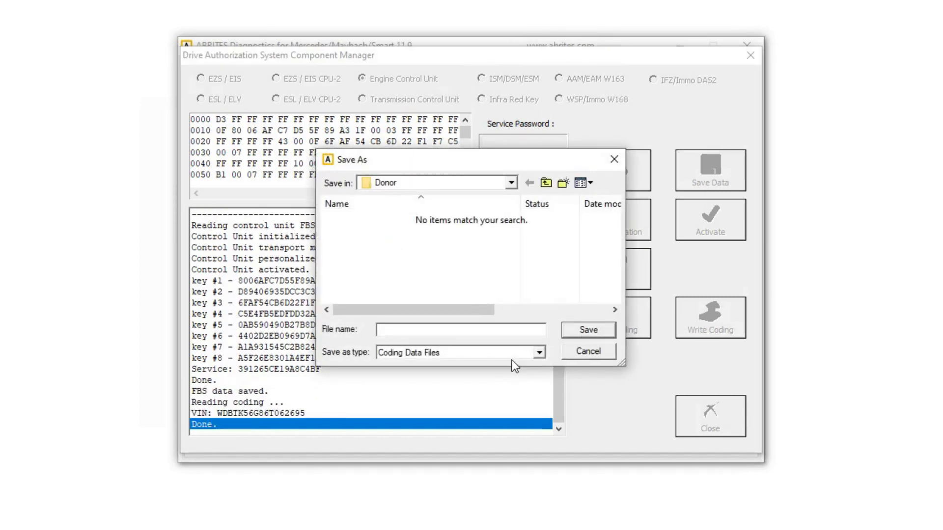
{"action": "type", "text": "or"}
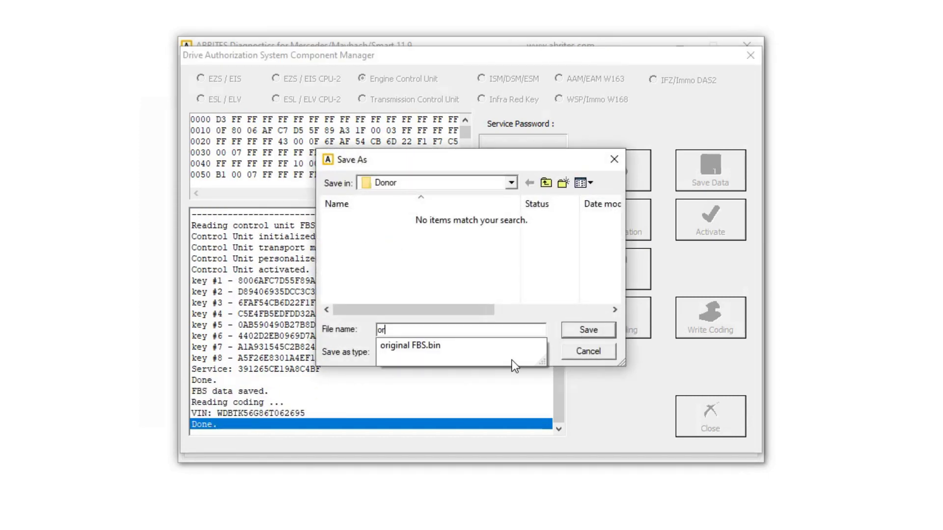
{"action": "type", "text": "iginal coding"}
{"action": "key", "text": "Return"}
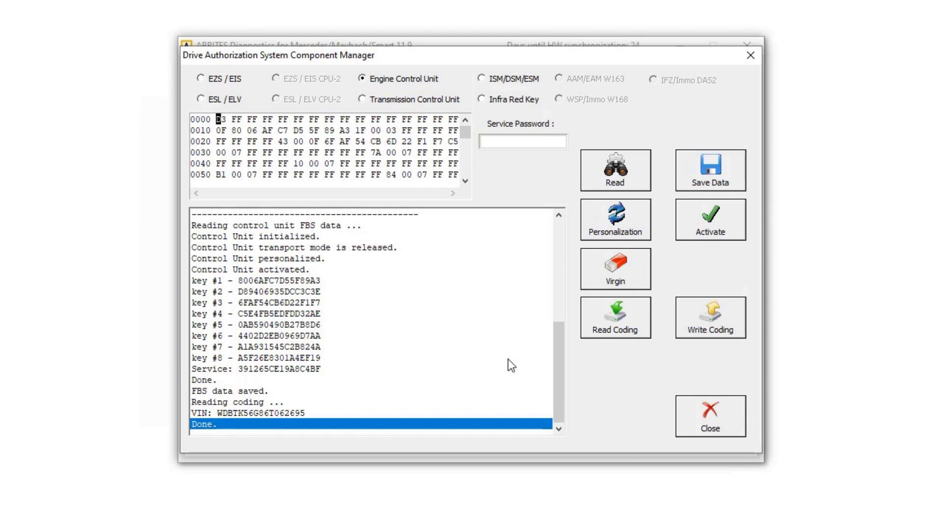
Virginize the donor ECU, resetting it to default settings
{"action": "left_click", "coordinate": [600, 278]}
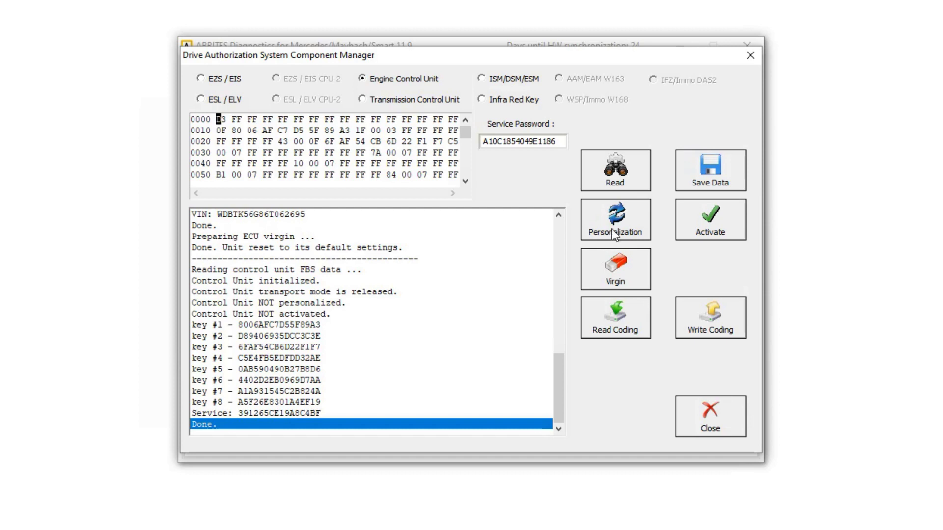
Personalize the donor ECU from the saved 'original FBS.bin' file in the Original folder
{"action": "left_click", "coordinate": [615, 226]}
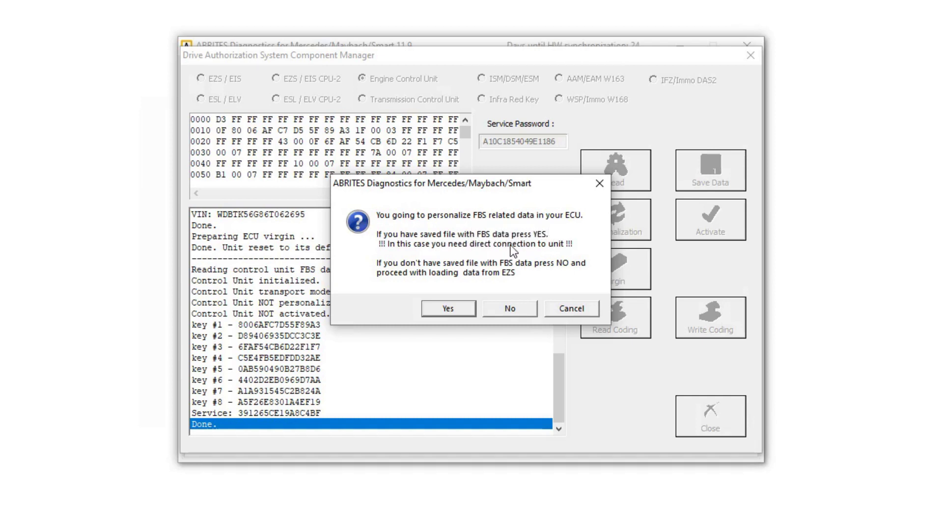
{"action": "left_click", "coordinate": [447, 309]}
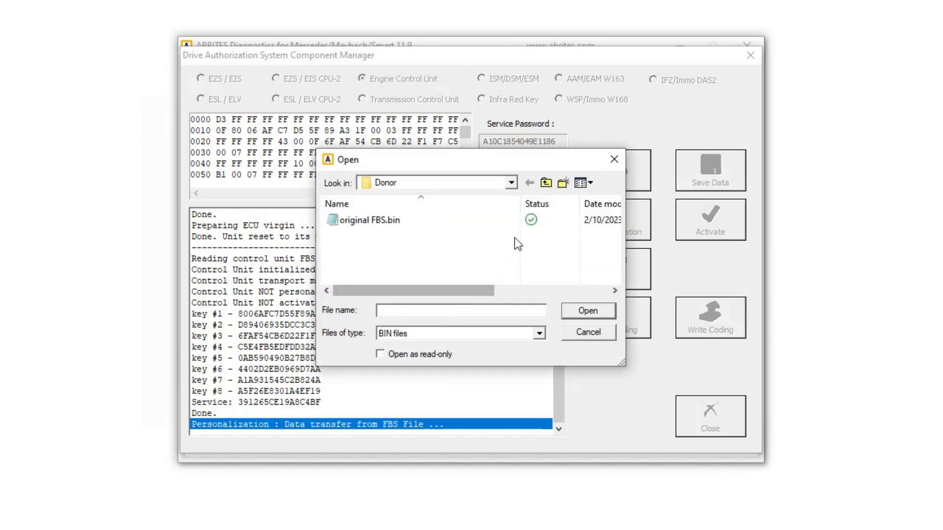
{"action": "left_click", "coordinate": [545, 184]}
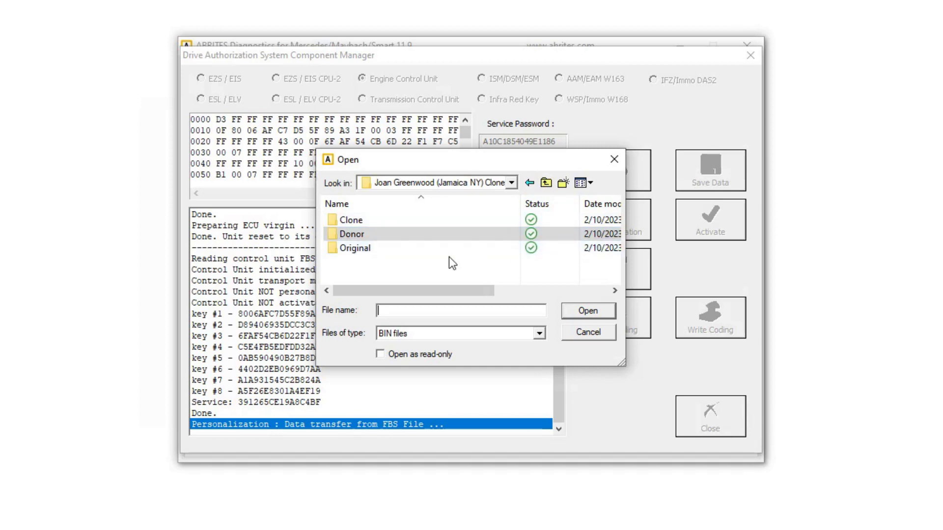
{"action": "double_click", "coordinate": [356, 248]}
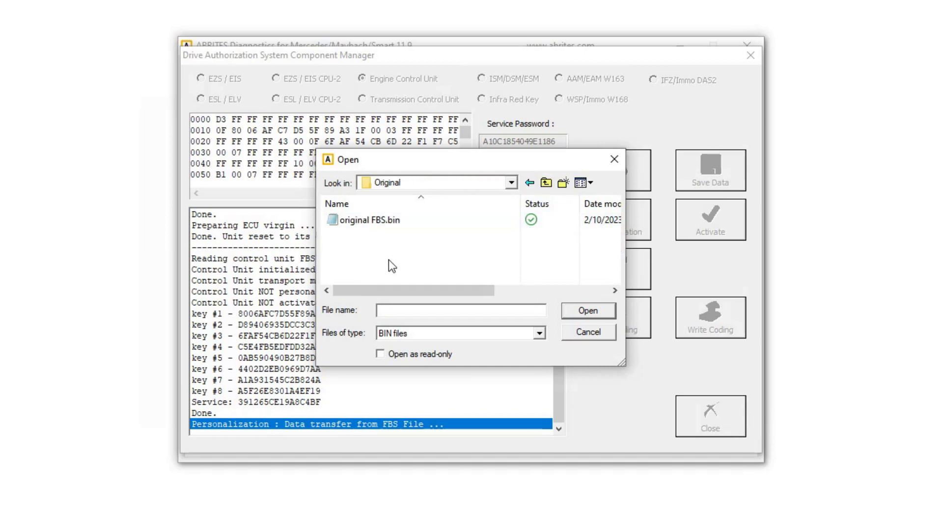
{"action": "left_click", "coordinate": [360, 224]}
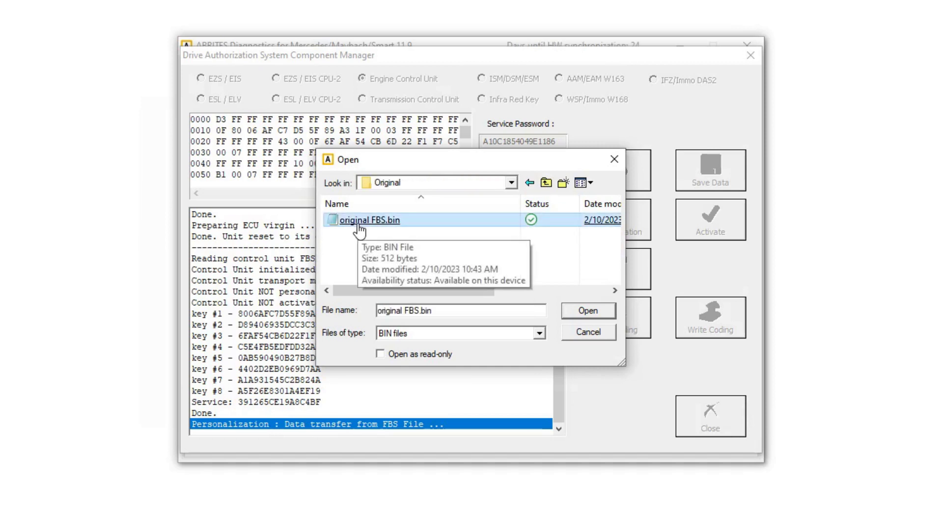
{"action": "double_click", "coordinate": [363, 221]}
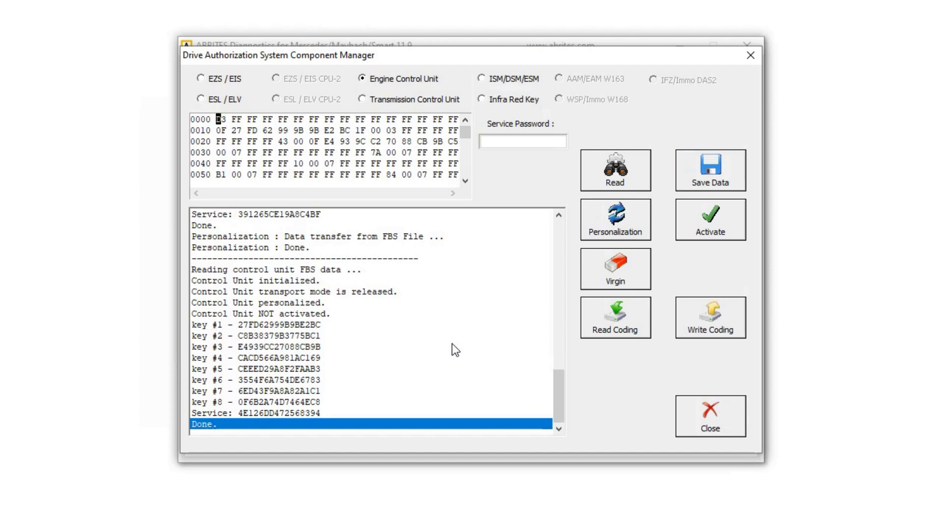
{"action": "scroll", "coordinate": [452, 345], "scroll_direction": "up", "scroll_amount": 1}
{"action": "scroll", "coordinate": [452, 344], "scroll_direction": "up", "scroll_amount": 7}
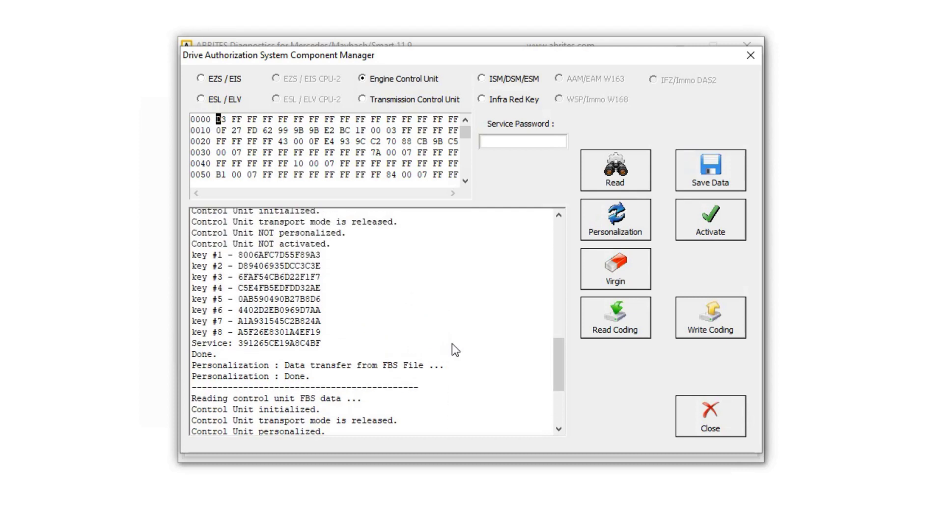
{"action": "scroll", "coordinate": [450, 343], "scroll_direction": "up", "scroll_amount": 6}
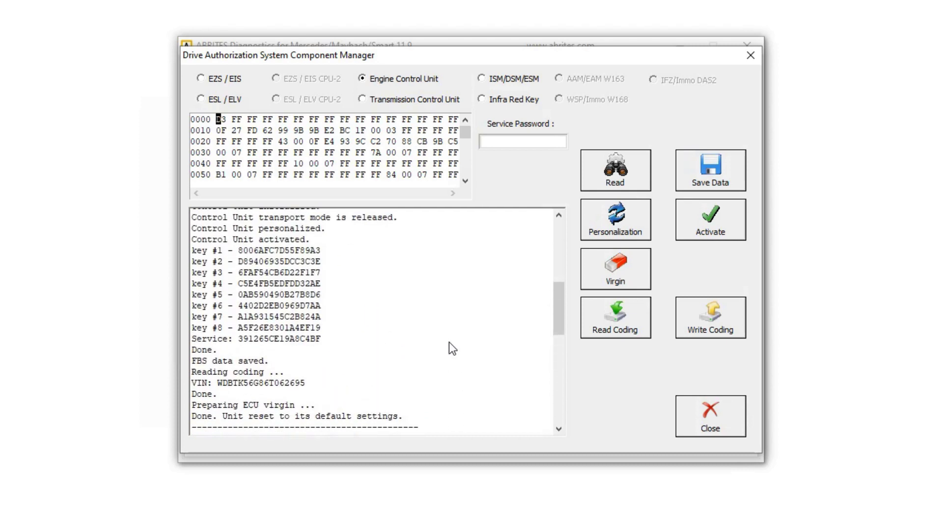
{"action": "scroll", "coordinate": [449, 346], "scroll_direction": "up", "scroll_amount": 5}
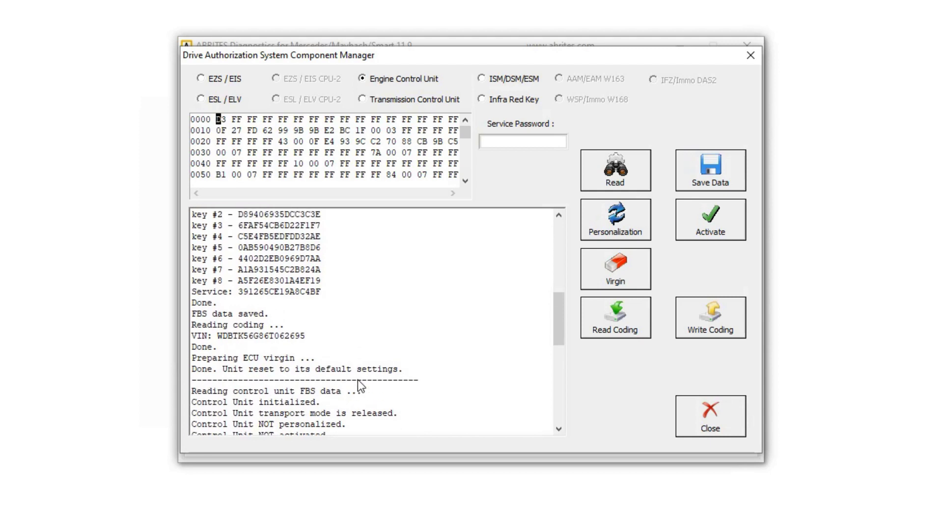
{"action": "scroll", "coordinate": [358, 379], "scroll_direction": "up", "scroll_amount": 1}
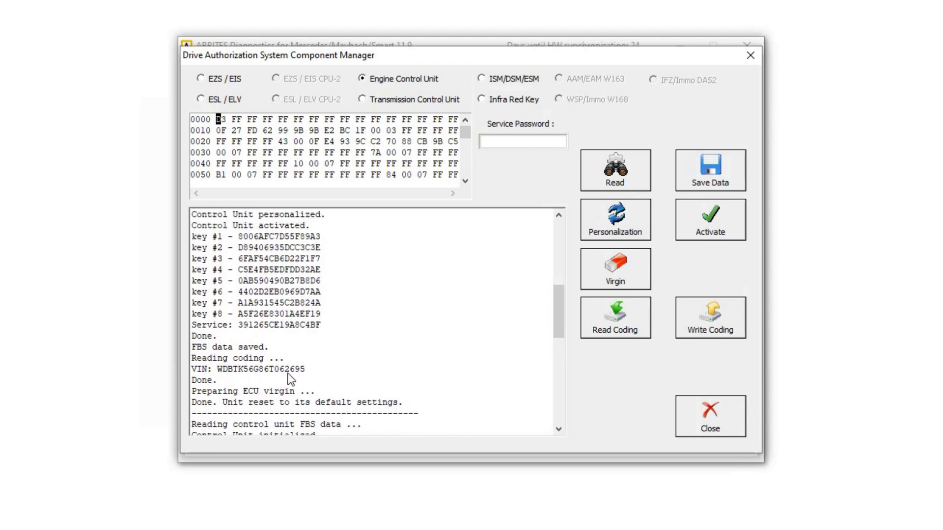
{"action": "scroll", "coordinate": [392, 383], "scroll_direction": "down", "scroll_amount": 5}
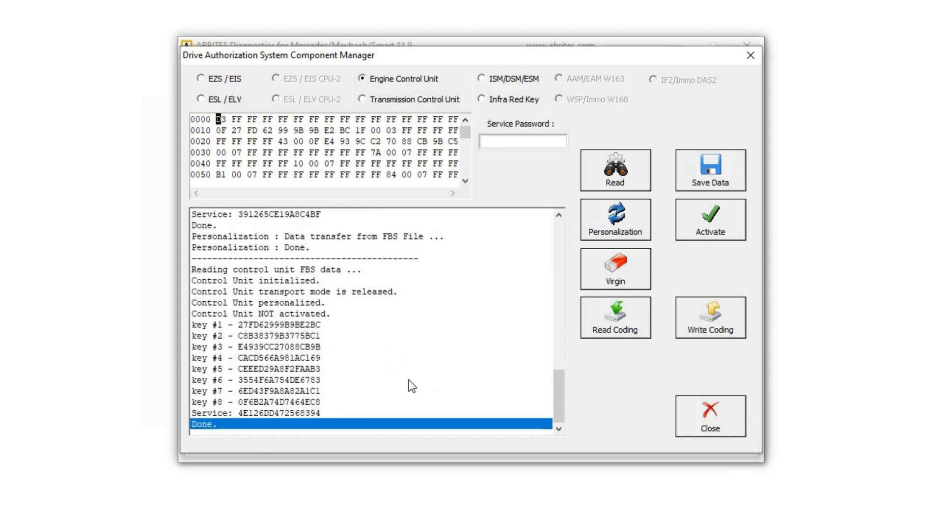
Read the donor ECU's coding and VIN without saving it to a file
{"action": "left_click", "coordinate": [621, 329]}
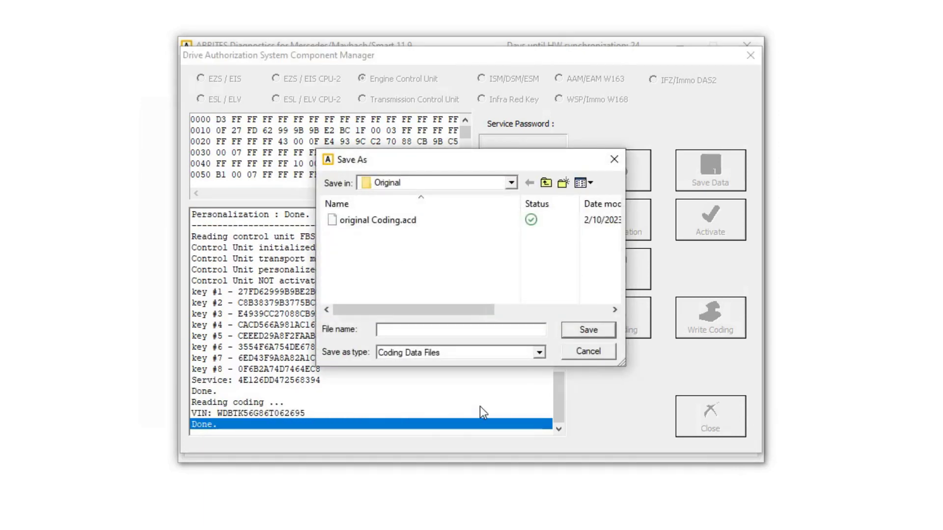
{"action": "left_click", "coordinate": [588, 352]}
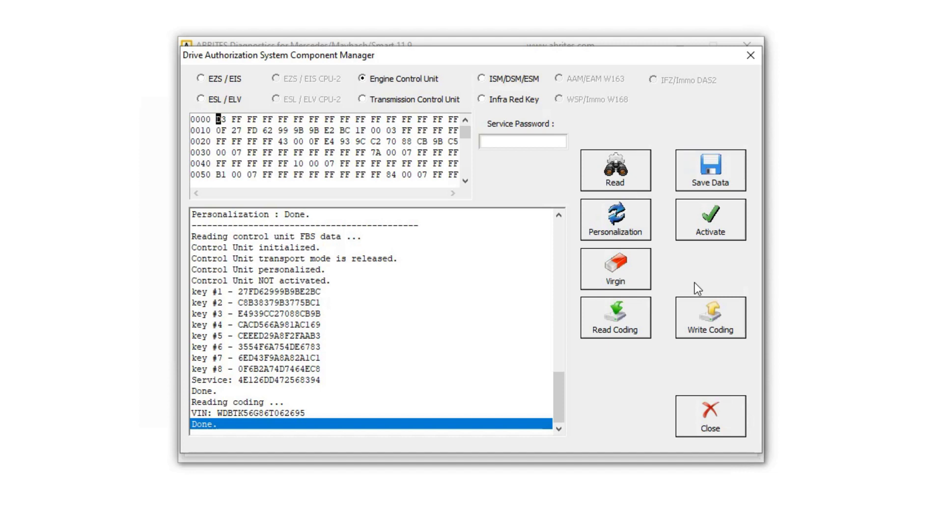
Start Write Coding using 'original Coding.acd' from the Original folder
{"action": "left_click", "coordinate": [695, 330]}
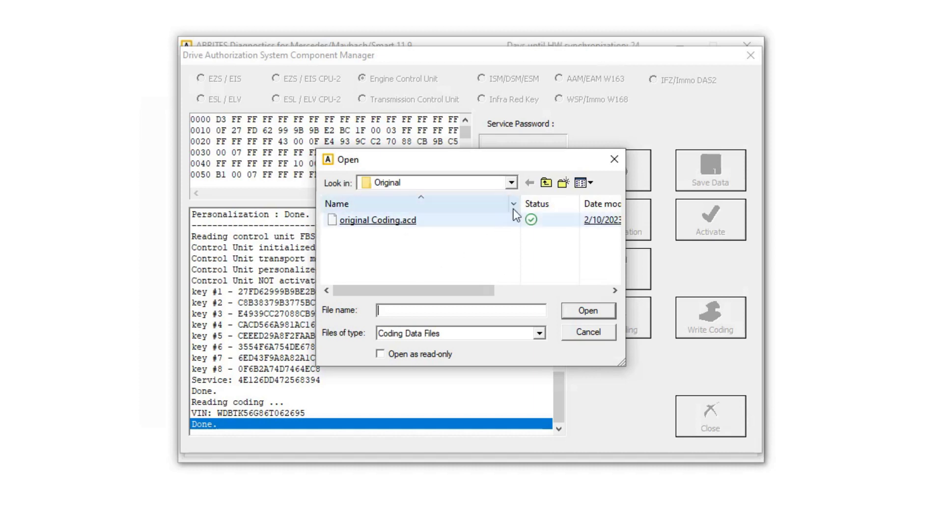
{"action": "left_click", "coordinate": [511, 184]}
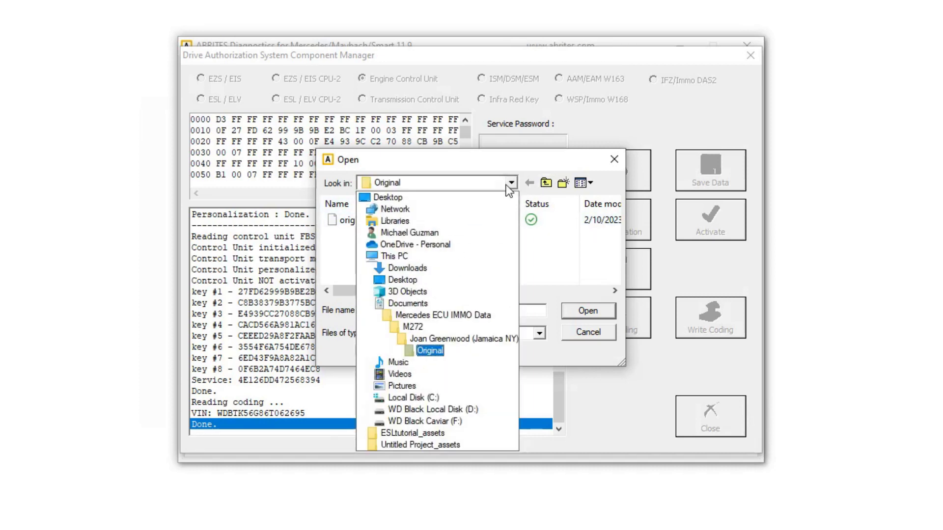
{"action": "left_click", "coordinate": [550, 251]}
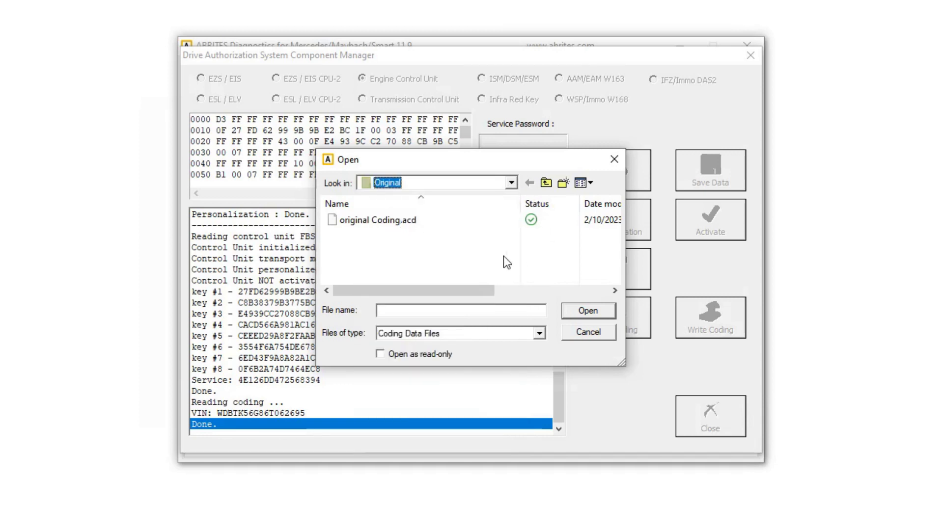
{"action": "left_click", "coordinate": [368, 222]}
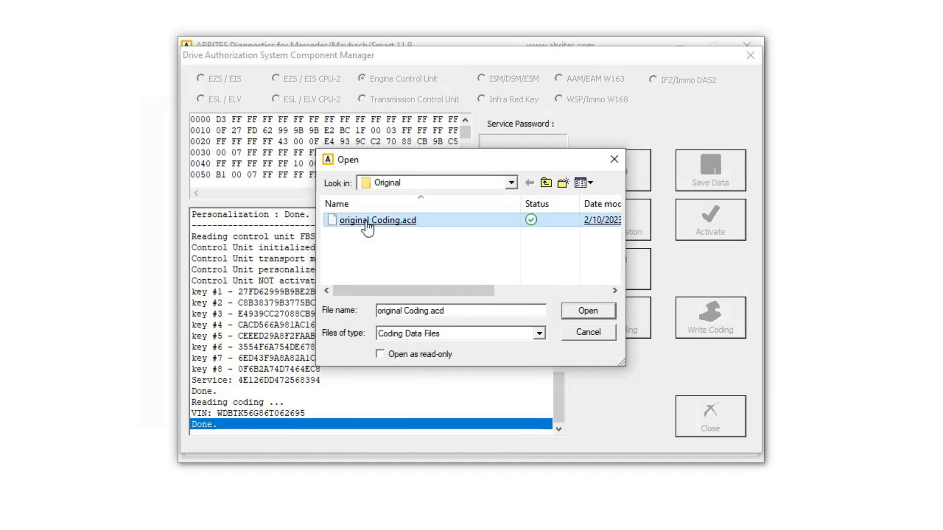
{"action": "double_click", "coordinate": [367, 222]}
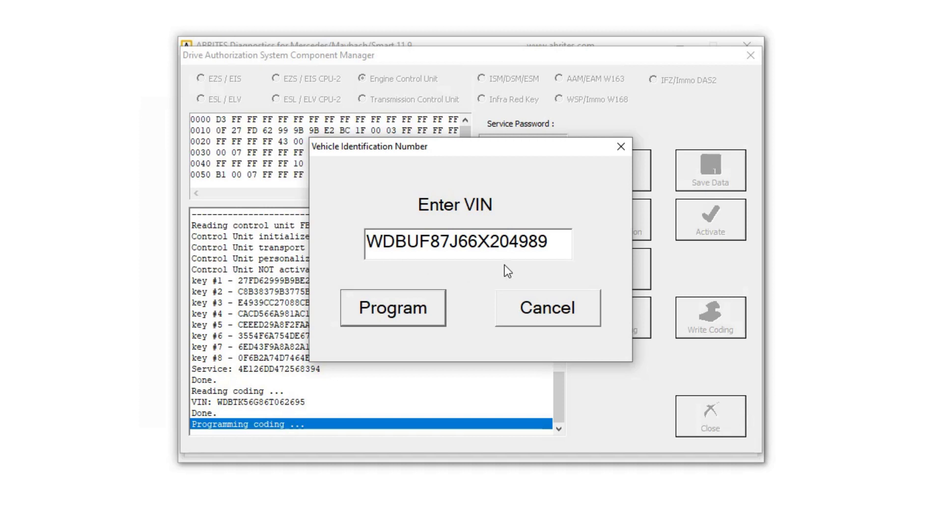
Copy the original VIN shown in the Enter VIN prompt
{"action": "double_click", "coordinate": [504, 241]}
{"action": "right_click", "coordinate": [505, 247]}
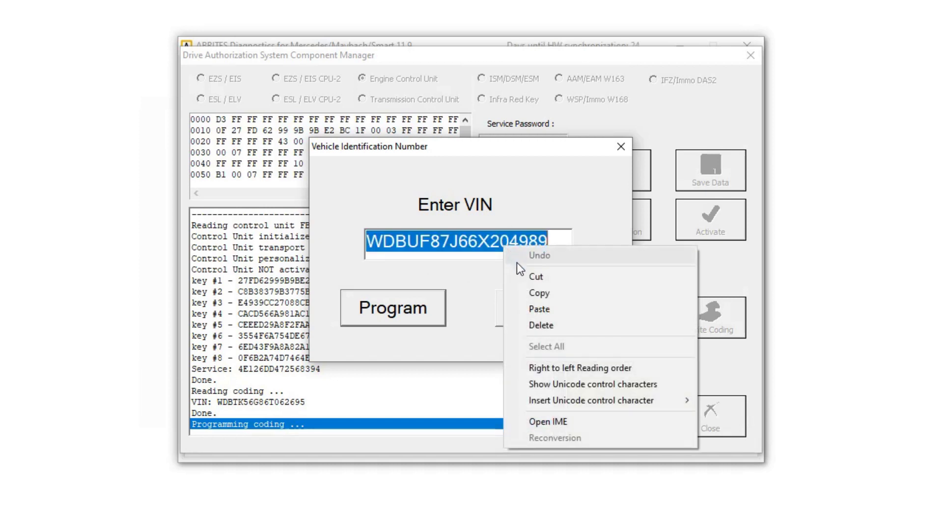
{"action": "left_click", "coordinate": [535, 294]}
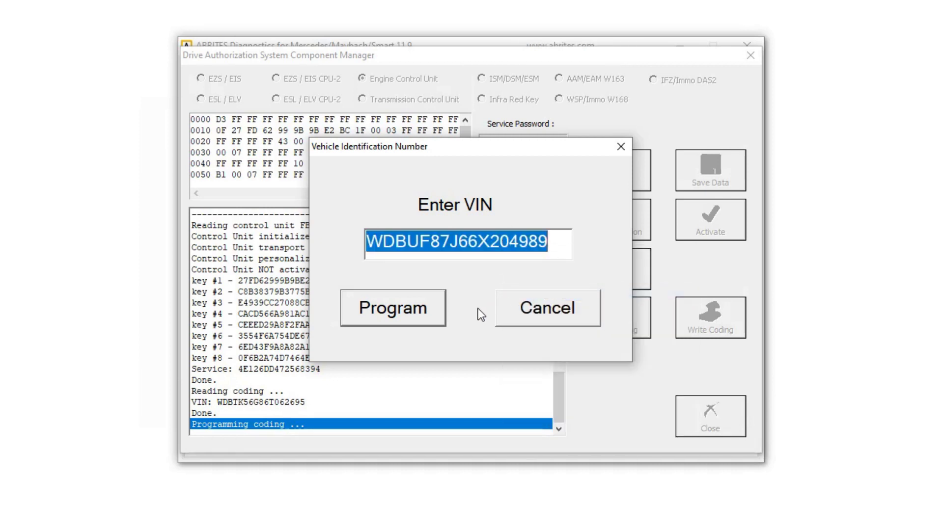
Program the donor ECU with the original VIN coding, then read the coding back for verification
{"action": "left_click", "coordinate": [402, 315]}
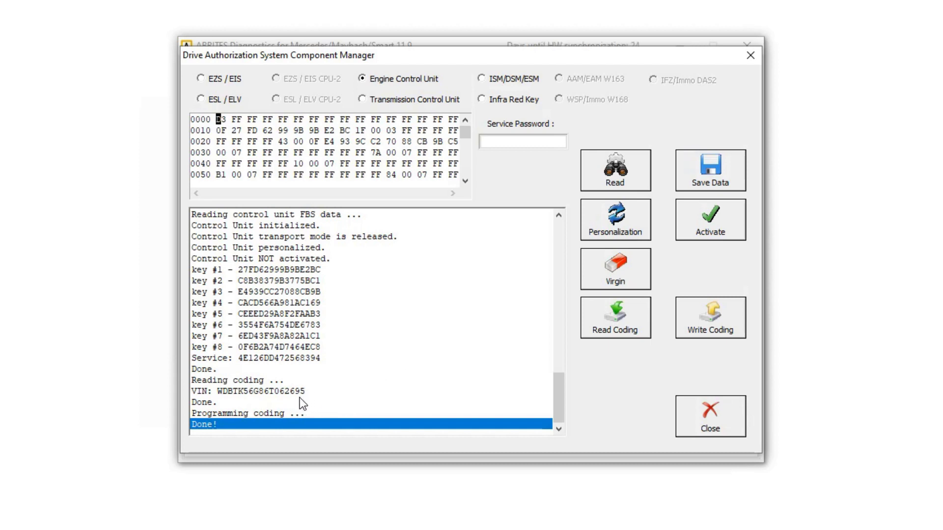
{"action": "left_click", "coordinate": [615, 326]}
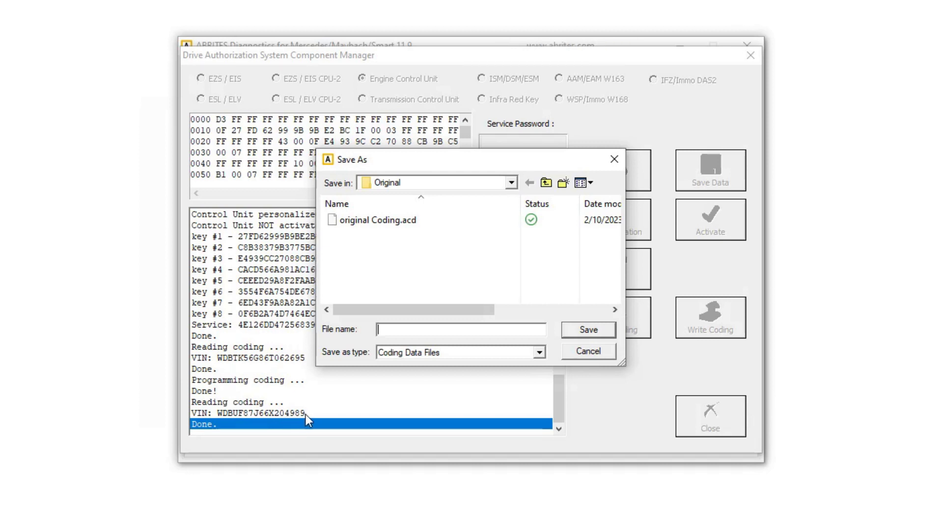
Cancel saving the verification read and review the log showing the re-read original VIN
{"action": "left_click", "coordinate": [590, 353]}
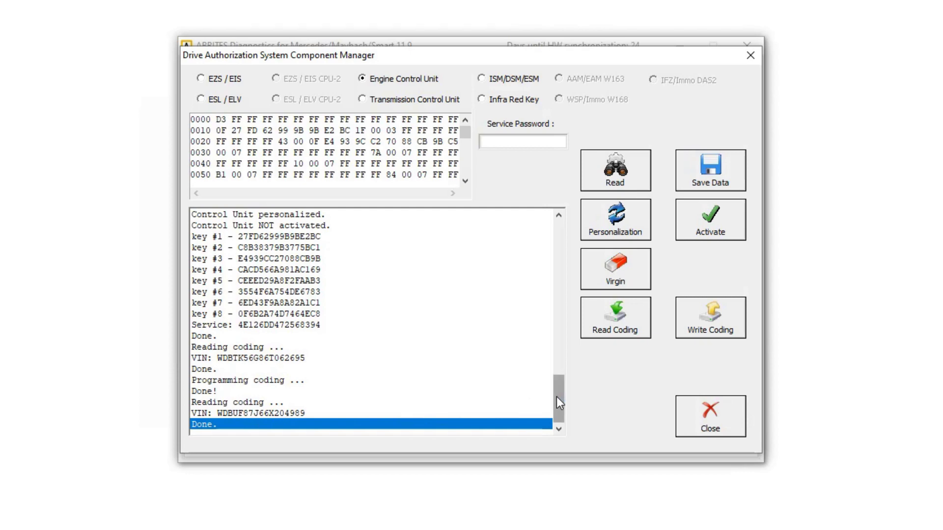
{"action": "left_click_drag", "start_coordinate": [557, 397], "coordinate": [565, 419]}
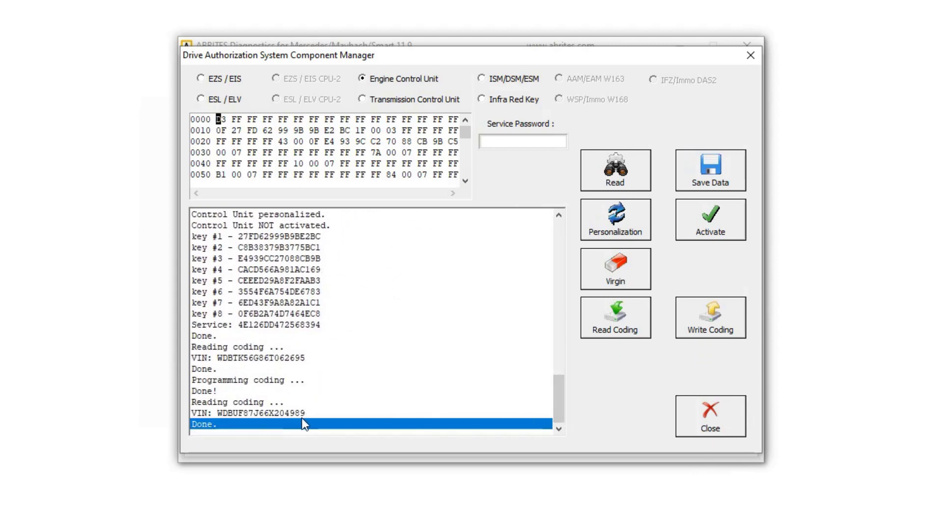